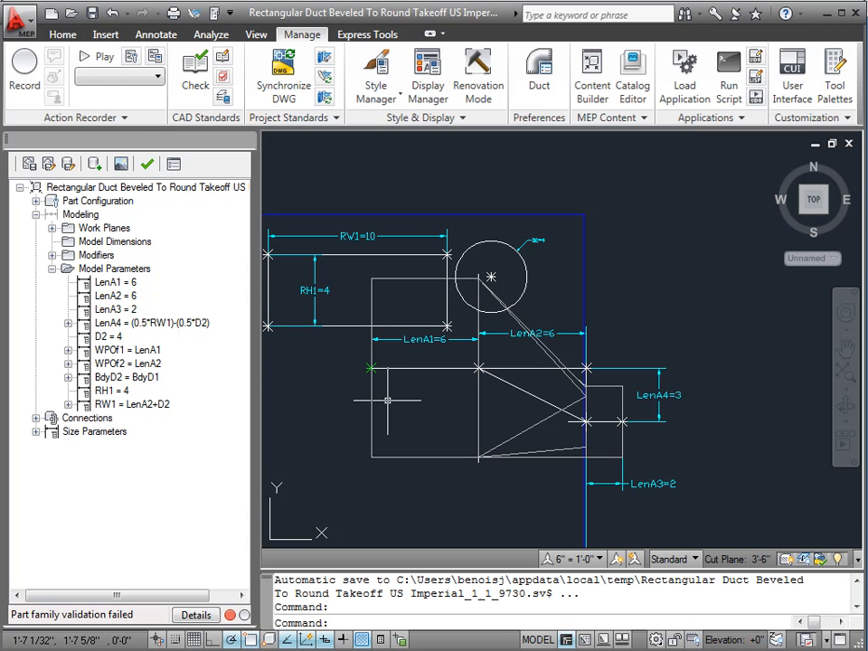
- Set the model parameter LenA2 to 4
click(118, 295)
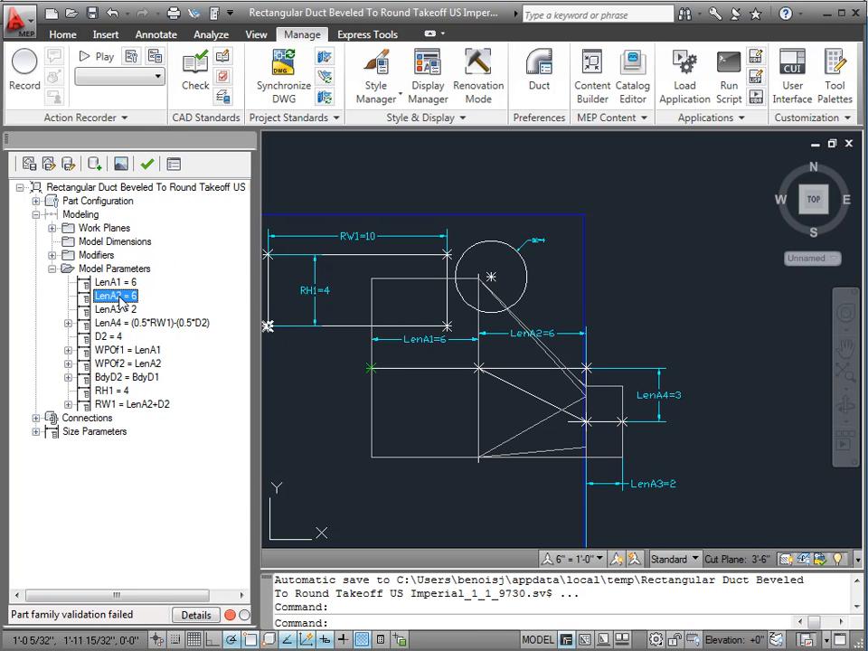
right_click(122, 301)
click(149, 307)
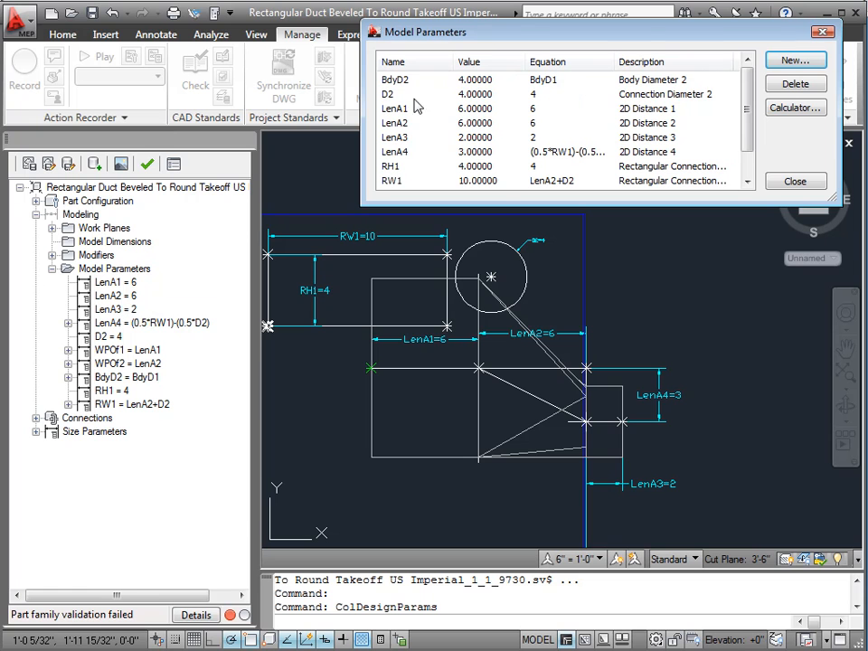
click(400, 123)
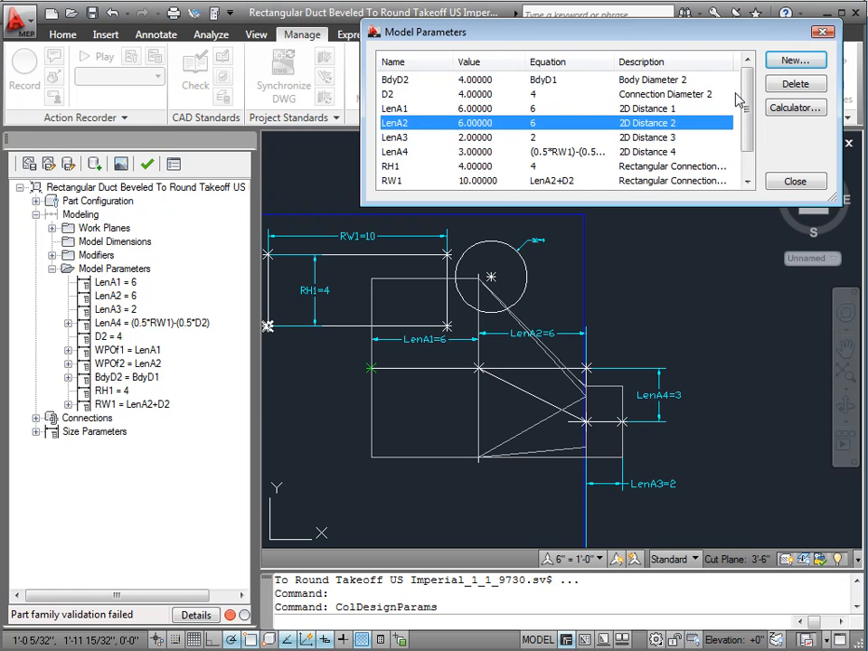
click(776, 112)
text(4)
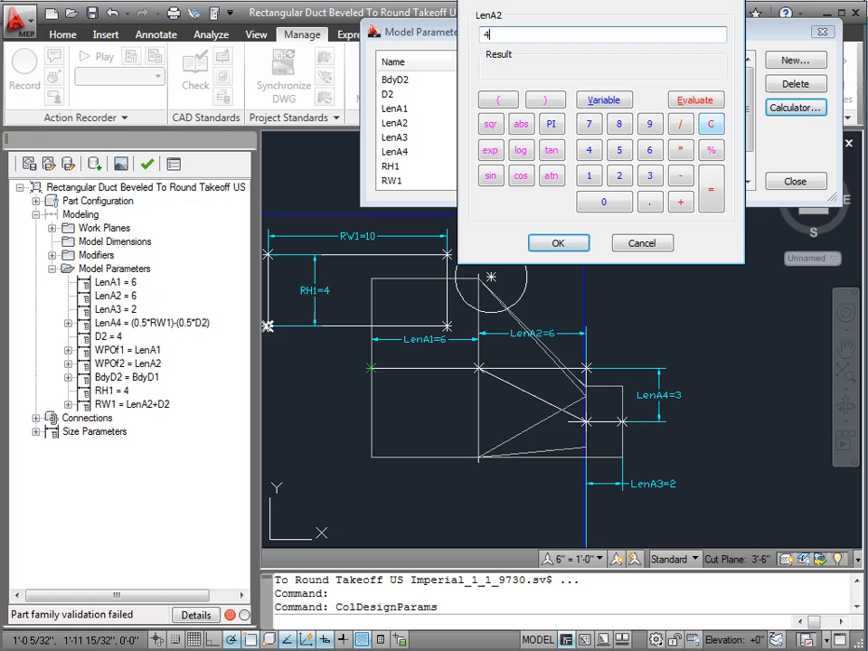
click(567, 244)
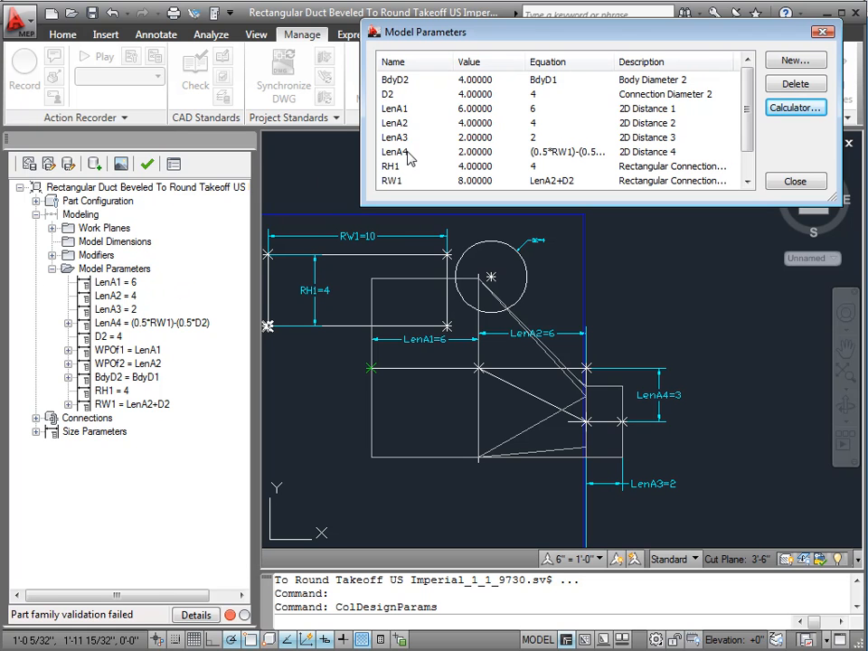
click(796, 181)
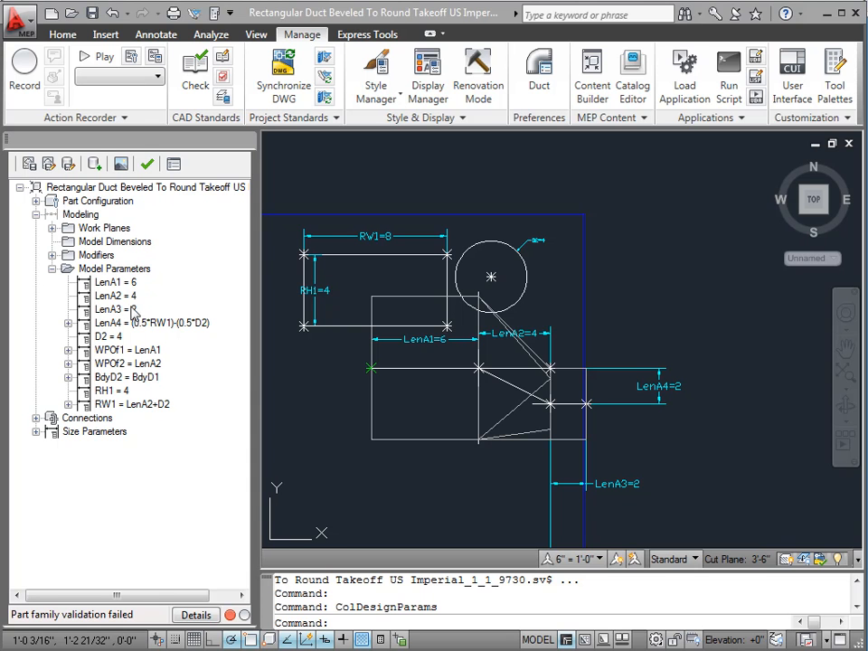
- Set the model parameter LenA3 to 1
right_click(101, 271)
click(140, 278)
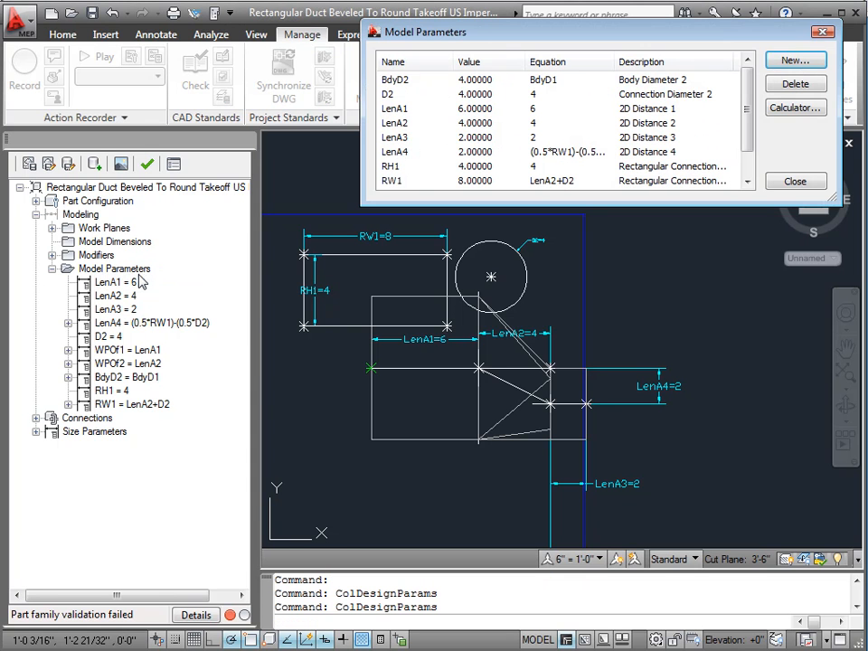
click(399, 138)
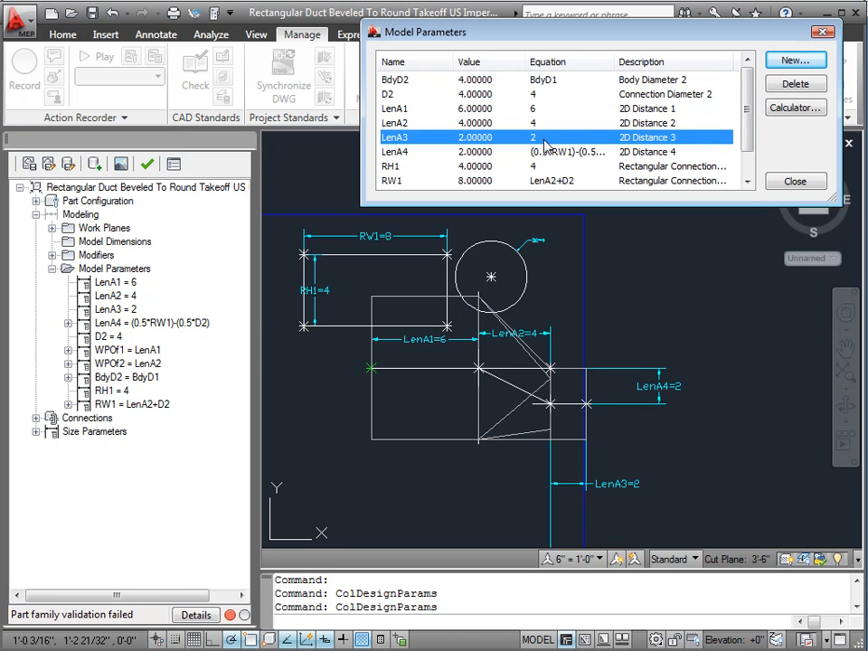
click(788, 110)
text(1)
click(560, 248)
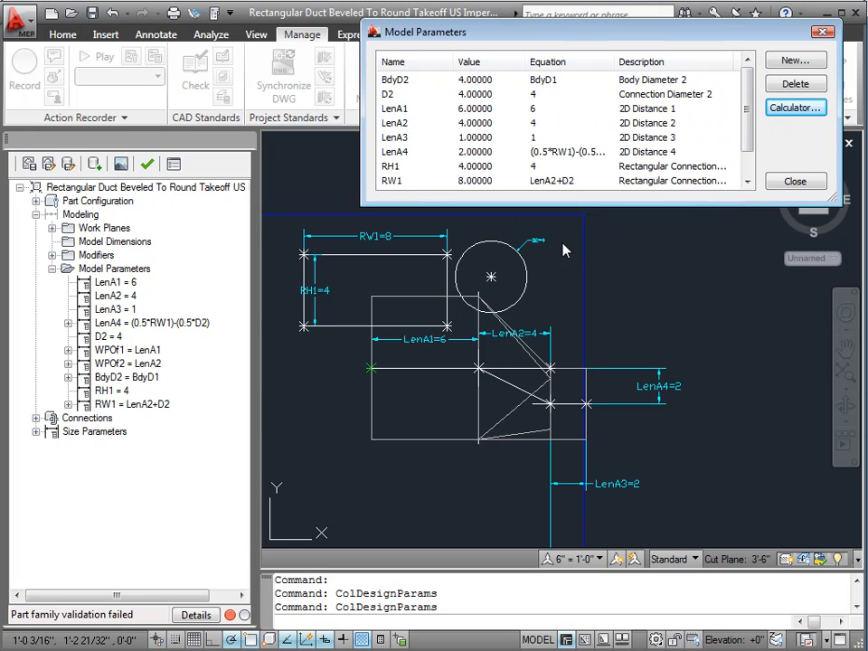
click(795, 181)
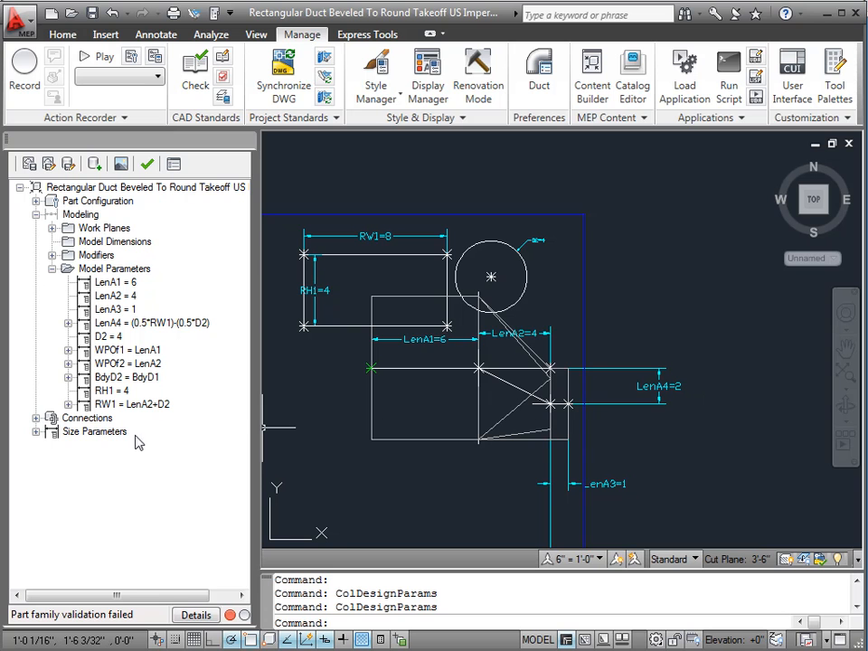
- Check which objects depend on Connector 2 by starting its deletion, and cancel without deleting anything
click(36, 418)
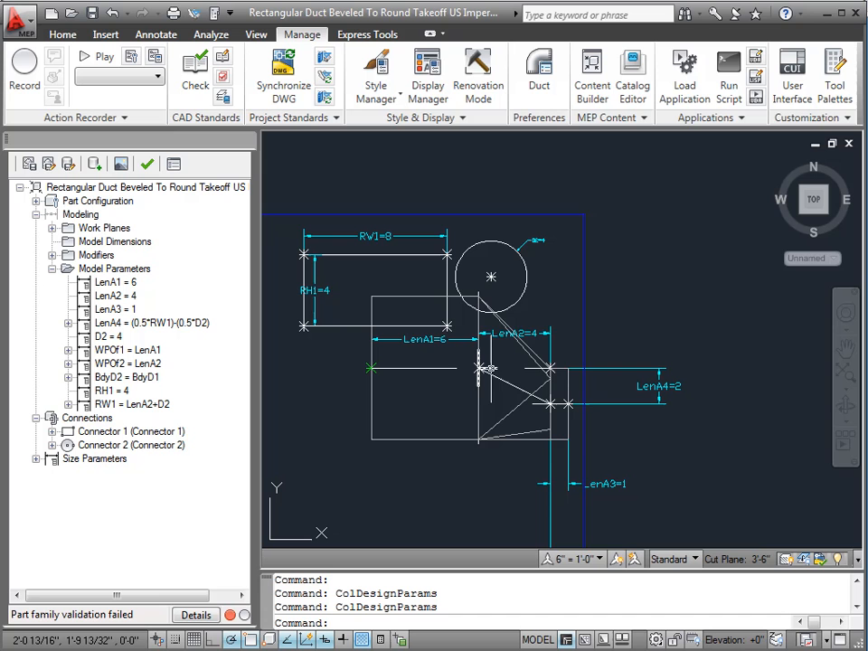
click(94, 446)
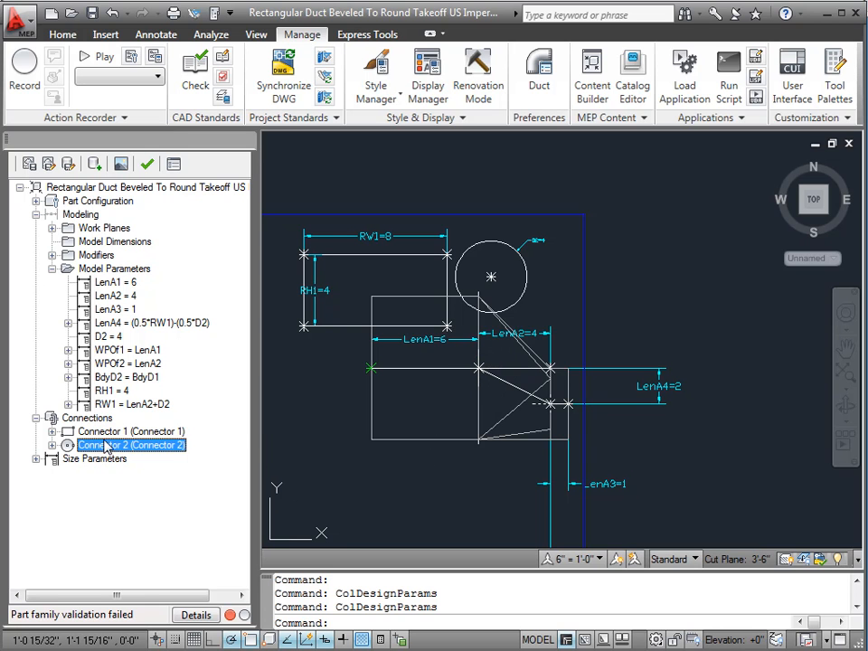
right_click(88, 453)
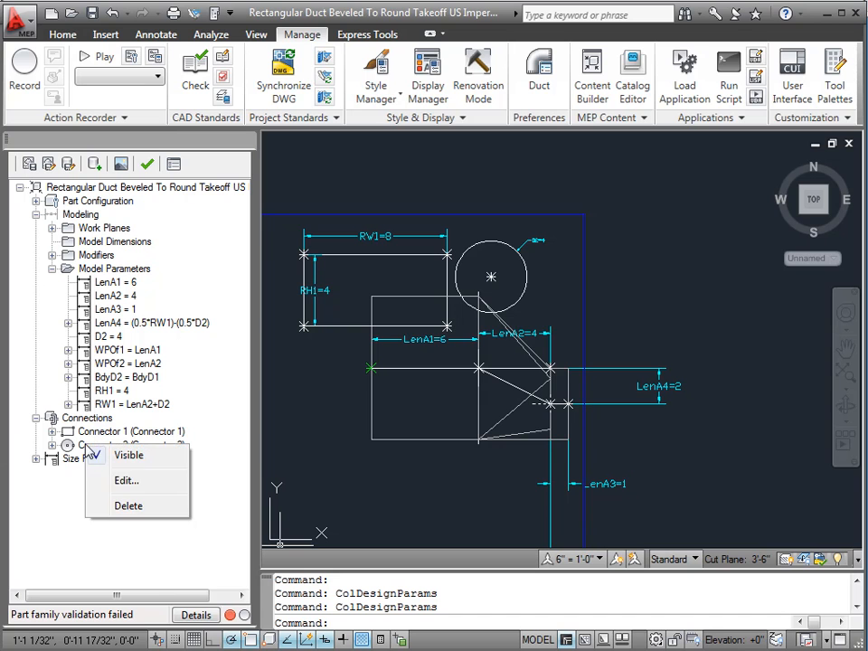
click(127, 507)
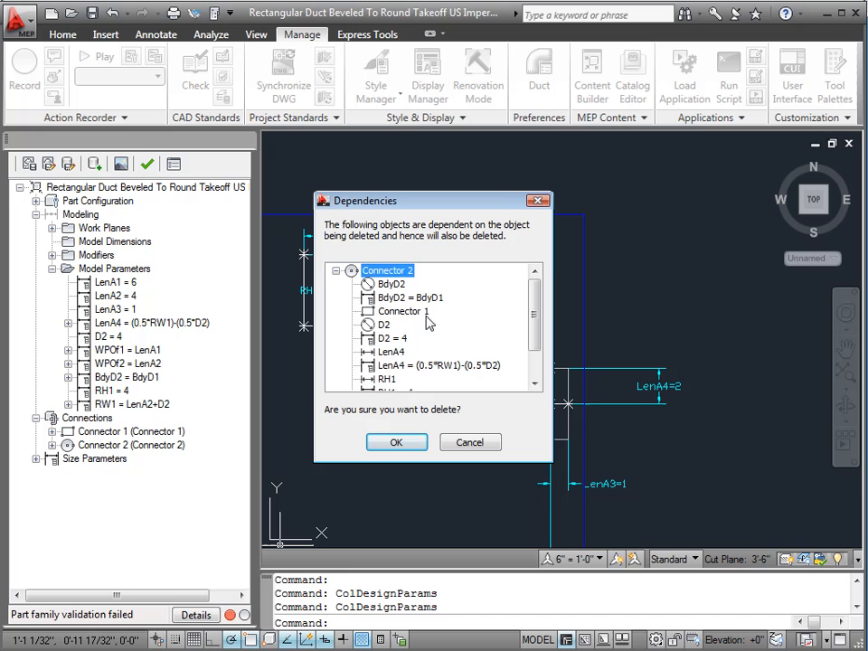
mouse_move(537, 312)
mouse_down()
mouse_move(540, 349)
mouse_move(541, 311)
mouse_up()
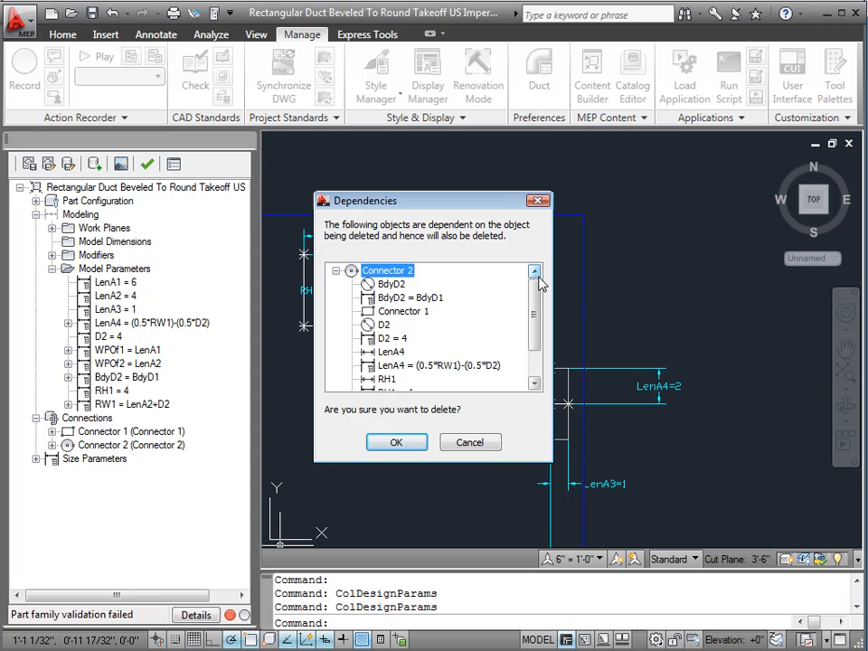
click(470, 442)
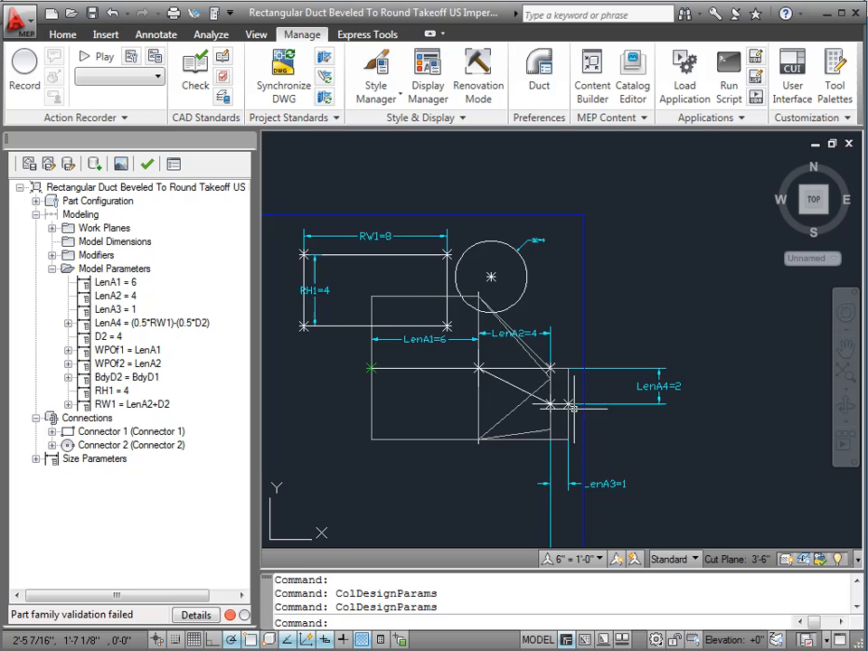
- Examine the junction point between the LenA1 and LenA2 segments and the two connectors of the takeoff up close
scroll(592, 380, up, 3)
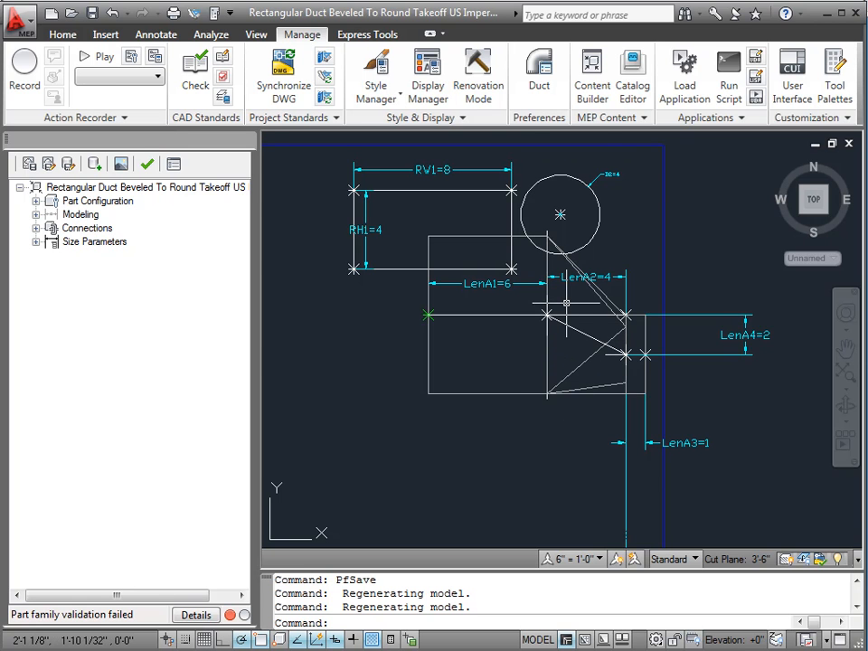
scroll(566, 303, up, 5)
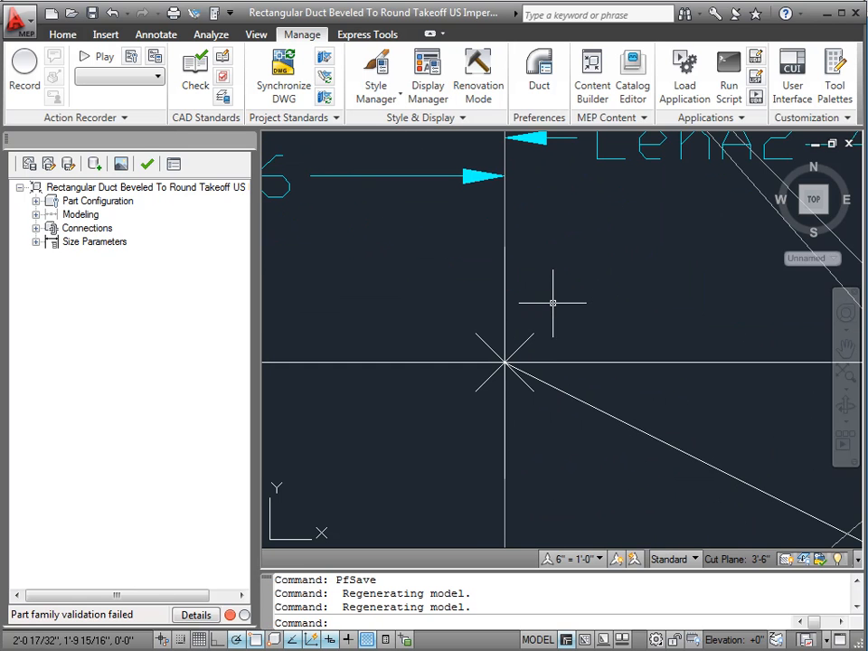
click(503, 358)
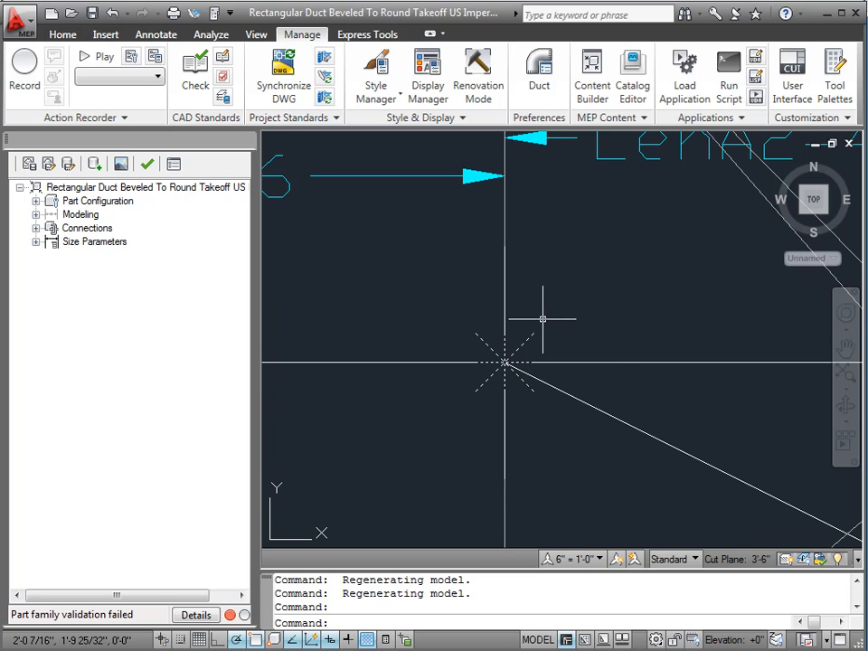
key(Escape)
click(35, 228)
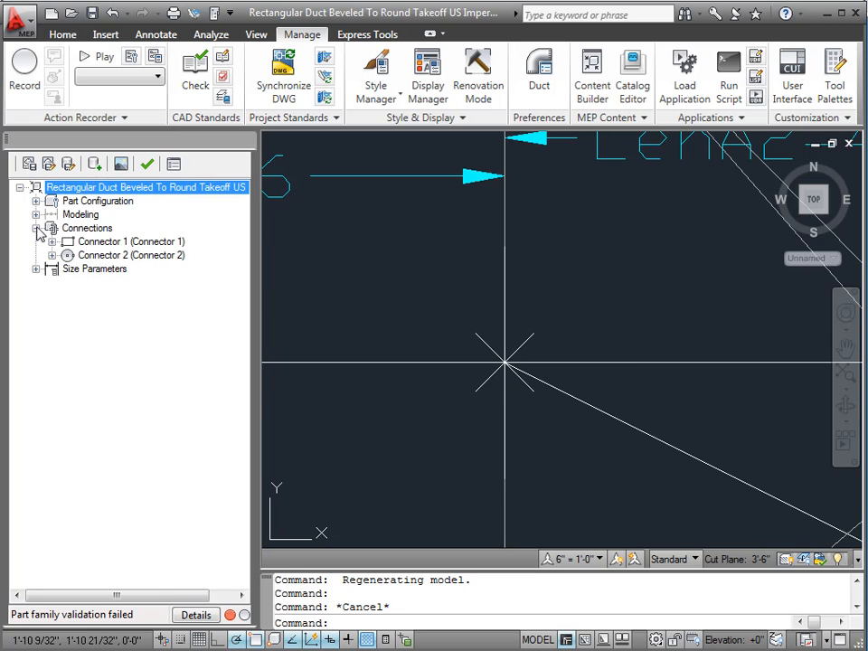
click(143, 245)
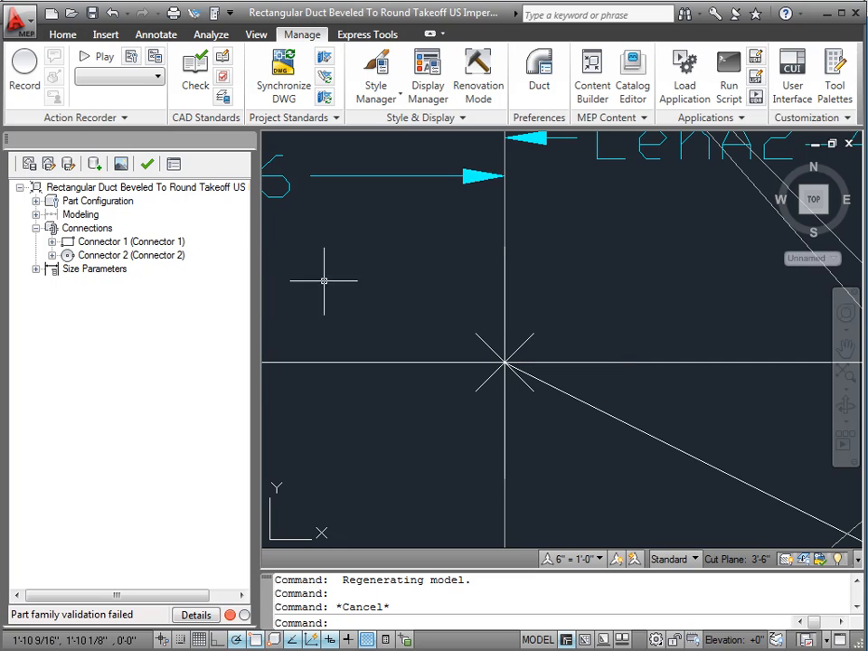
click(90, 255)
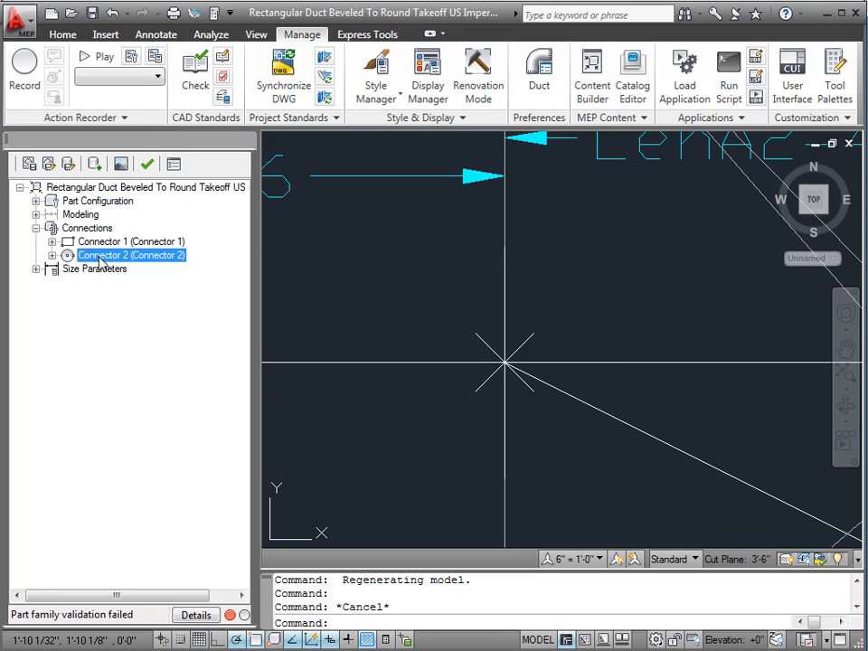
scroll(280, 268, down, 5)
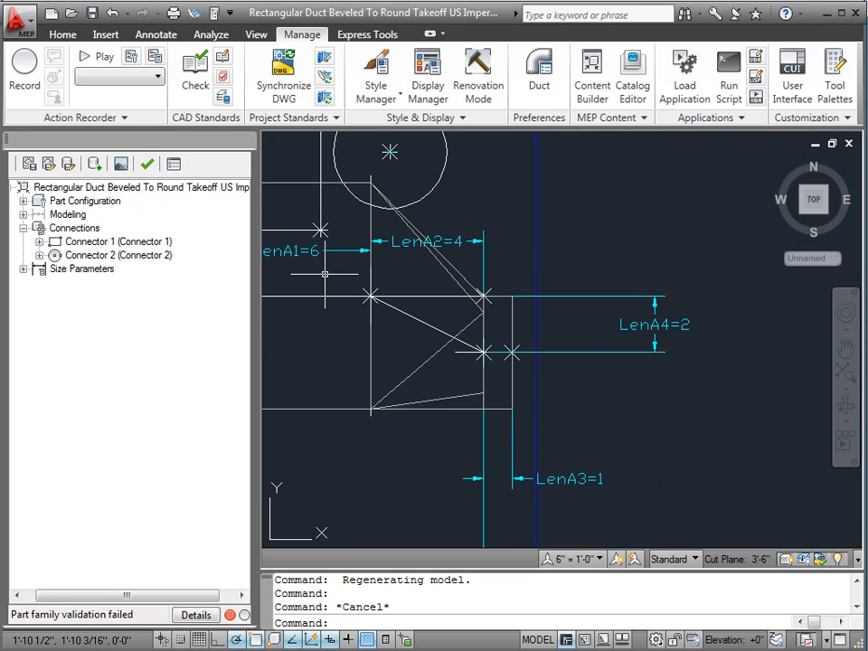
scroll(276, 269, up, 2)
click(145, 257)
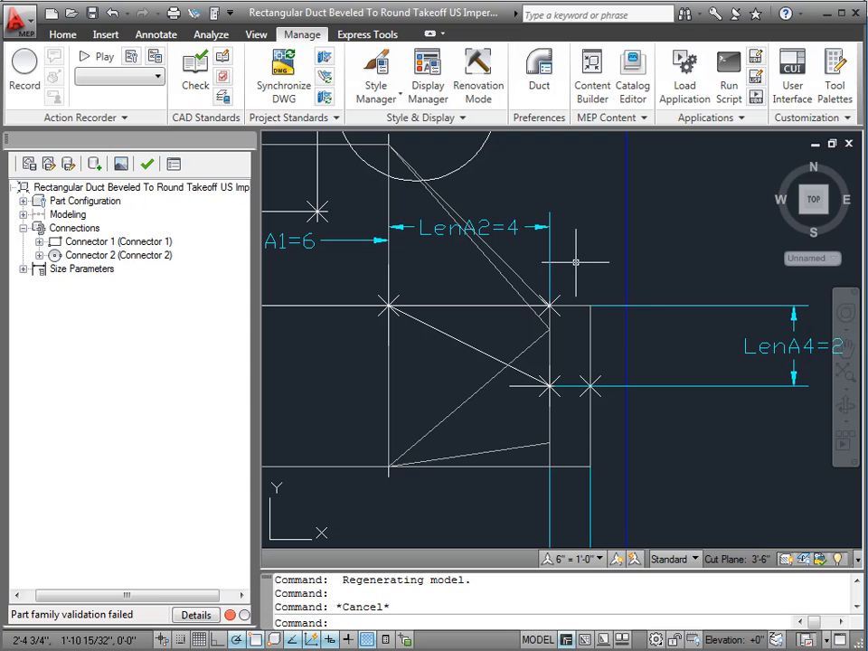
scroll(692, 454, down, 3)
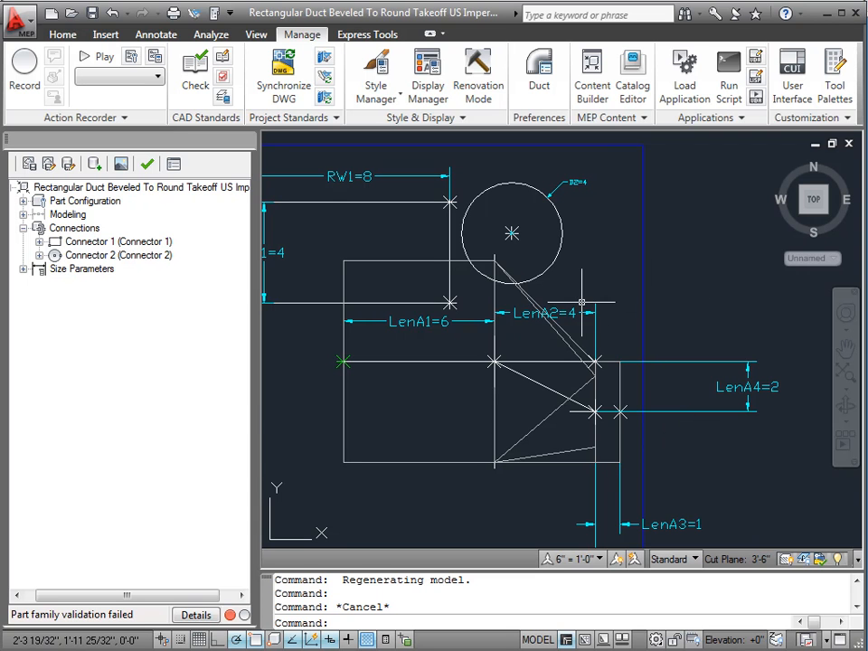
- Delete Connector 2 together with all of its dependent objects, including Connector 1
click(96, 255)
right_click(96, 257)
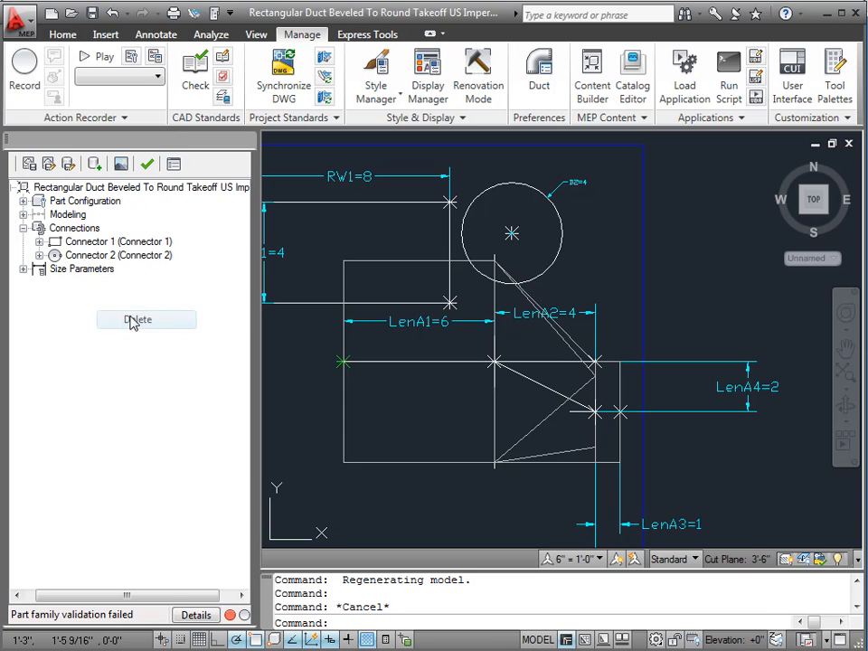
click(133, 320)
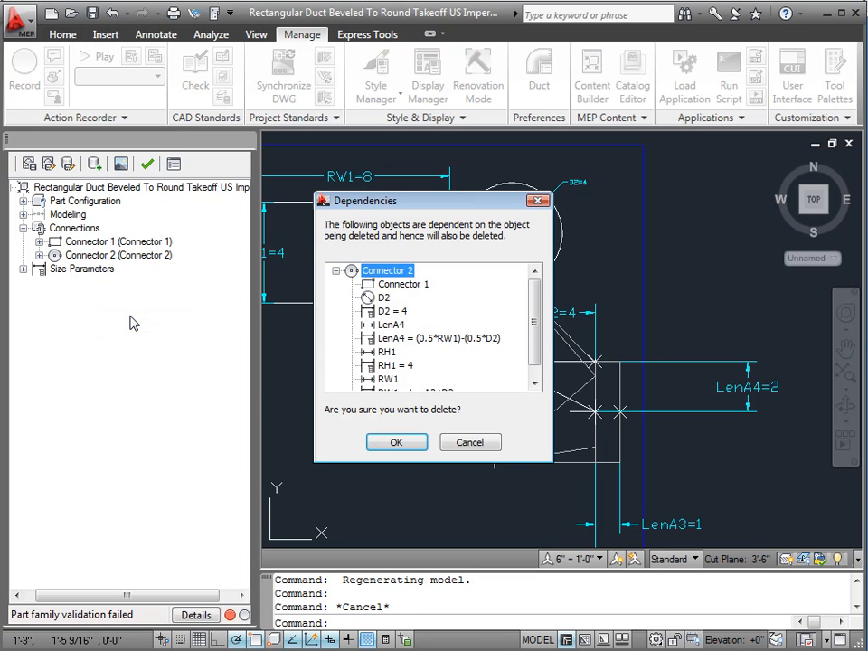
click(390, 443)
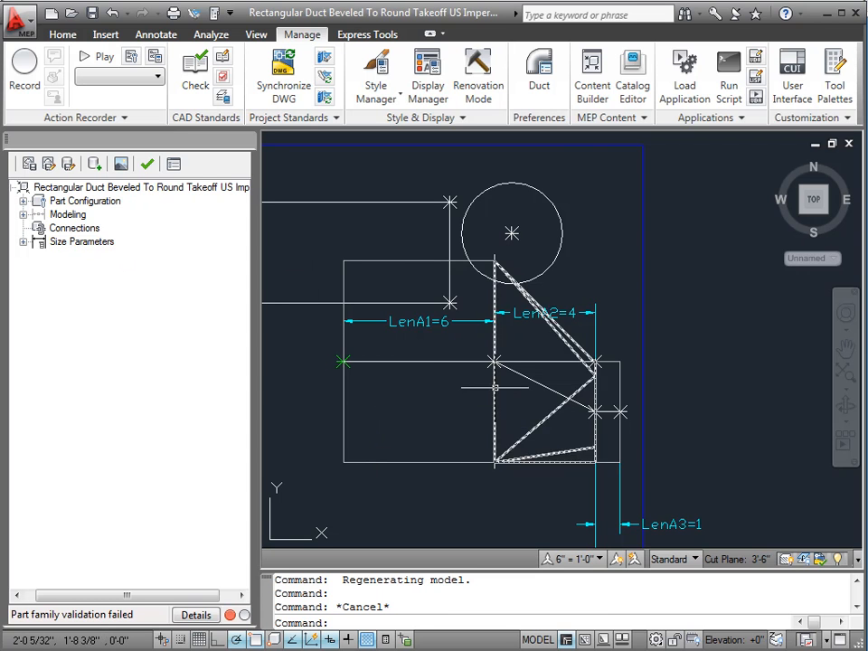
click(63, 229)
right_click(63, 229)
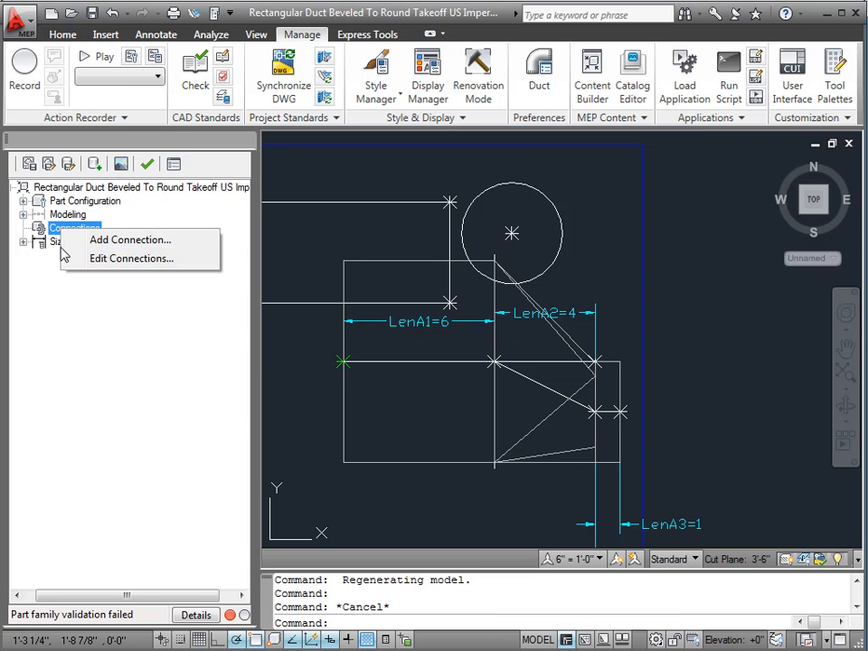
click(81, 371)
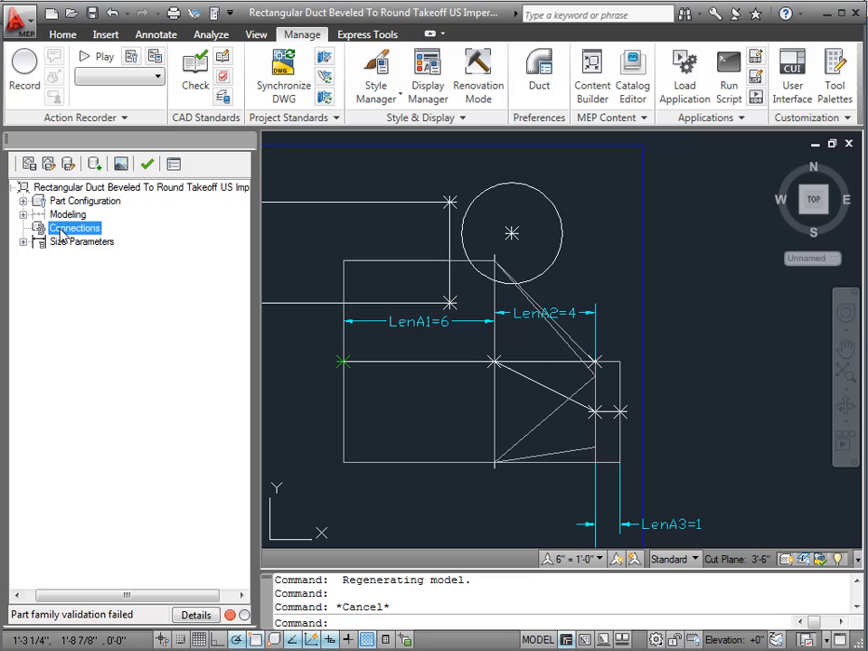